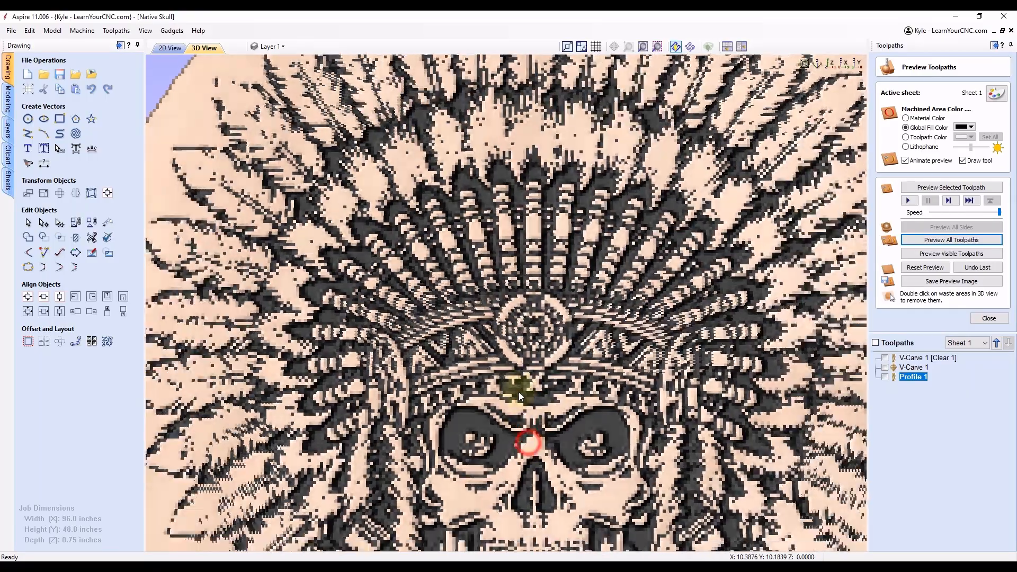
Step: Set the preview simulation quality to Maximum (25 x Slower) and preview all toolpaths
scroll(535, 339, "up", 8)
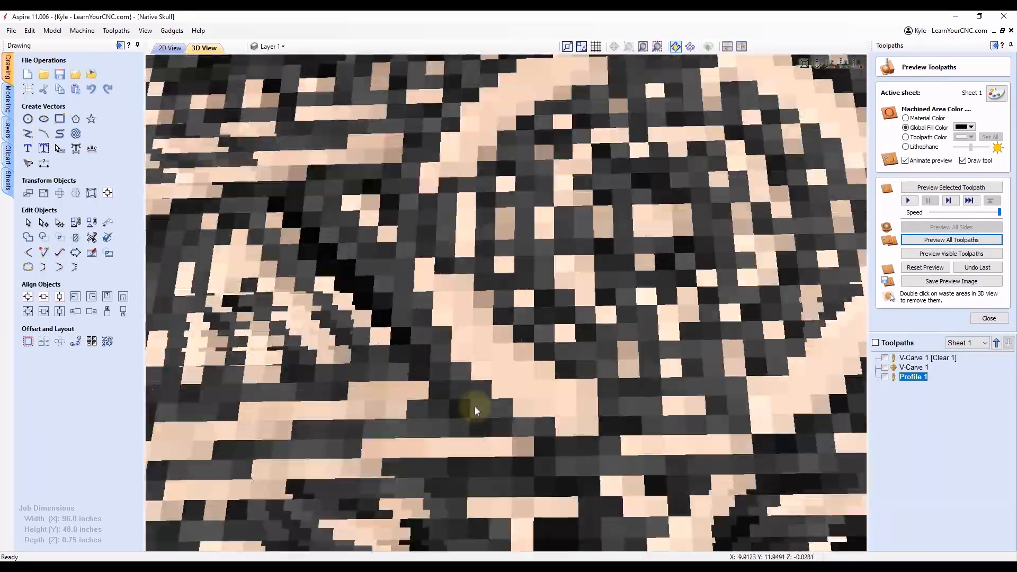
scroll(472, 370, "down", 6)
scroll(408, 369, "down", 3)
scroll(422, 386, "up", 5)
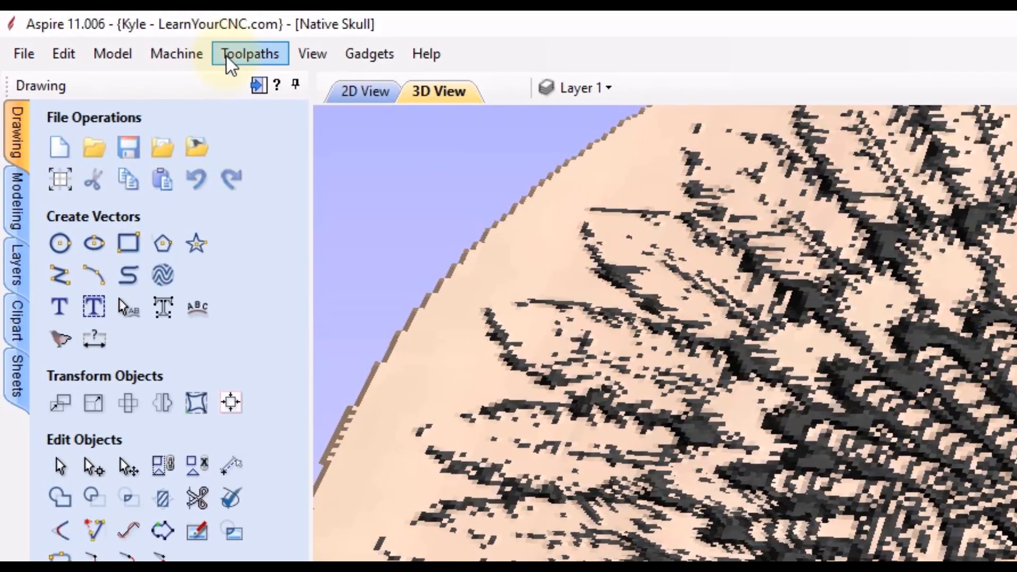
left_click(228, 56)
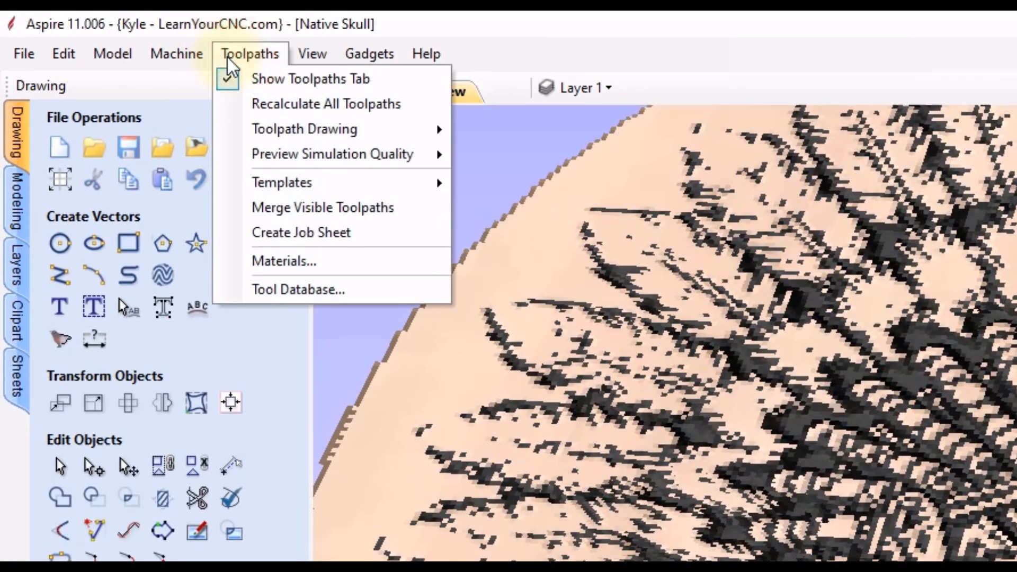
mouse_move(288, 161)
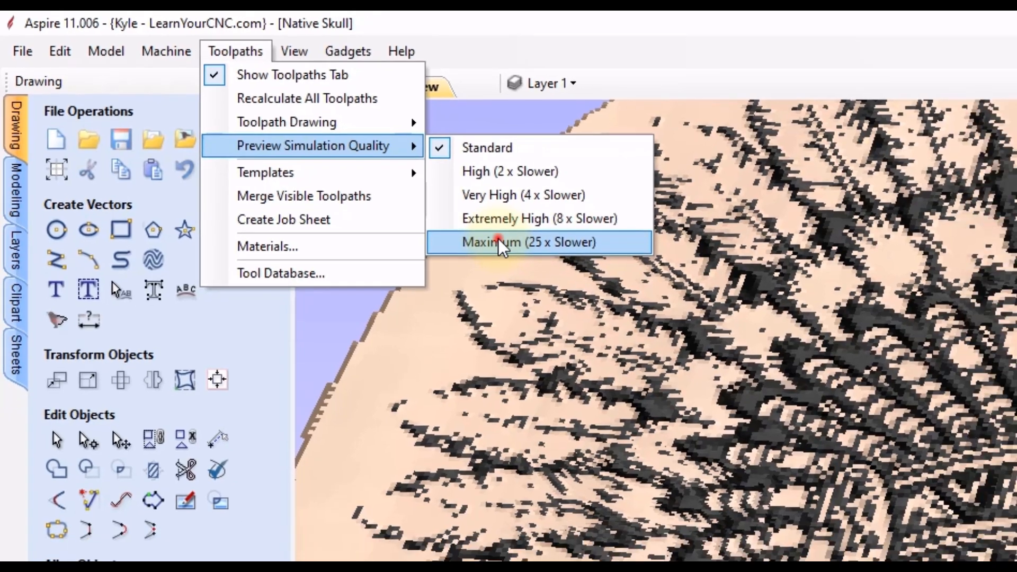
left_click(530, 257)
scroll(530, 253, "up", 5)
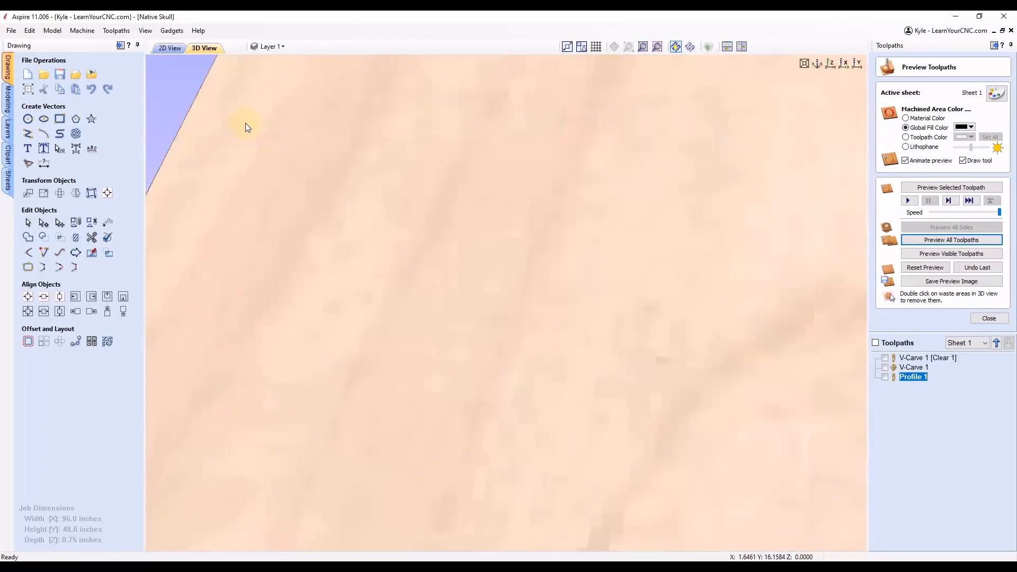
left_click(948, 240)
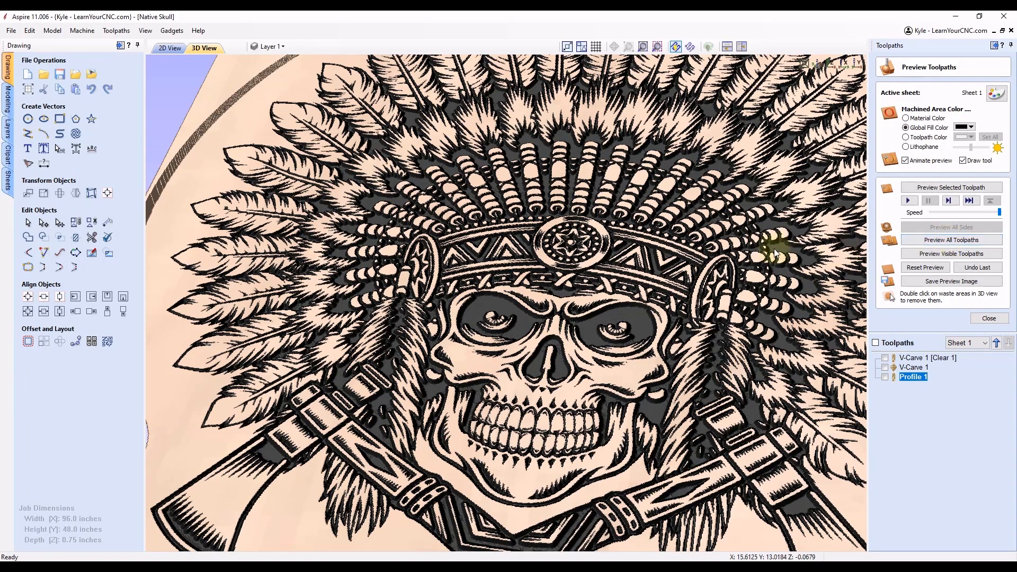
Step: Examine the carved detail of the skull, headband and feathers in the 3D preview, up close and on the full sheet
scroll(638, 277, "up", 5)
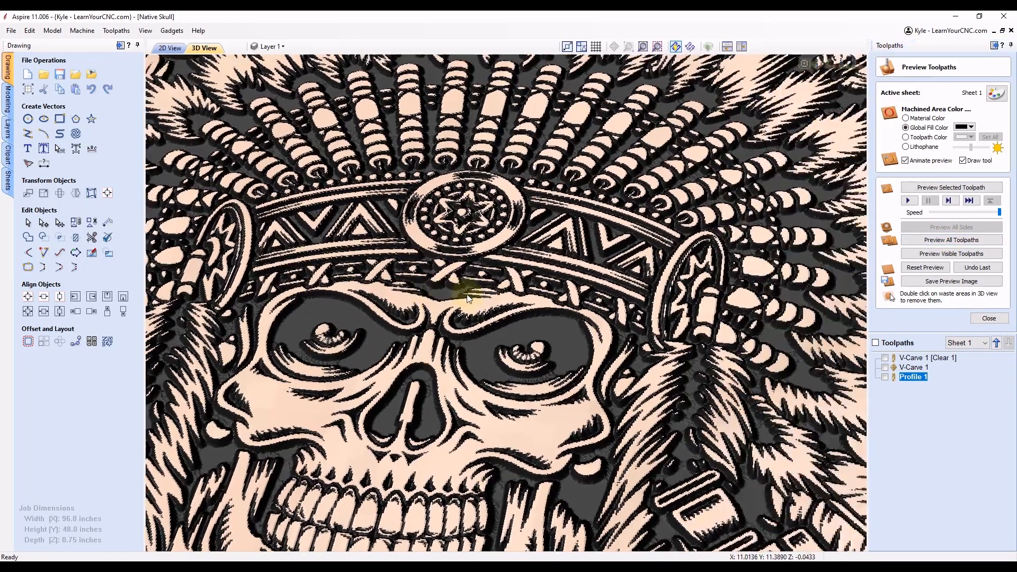
middle_click_drag(467, 294, 383, 358)
left_click_drag(537, 295, 525, 340)
scroll(549, 233, "down", 4)
scroll(442, 316, "up", 1)
scroll(440, 318, "up", 2)
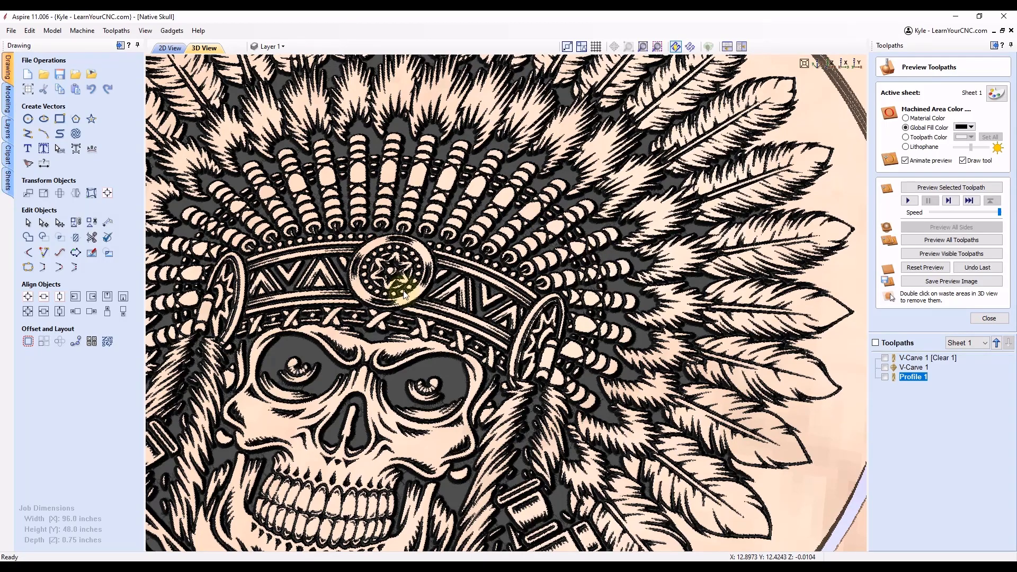
scroll(296, 286, "up", 5)
scroll(340, 277, "up", 4)
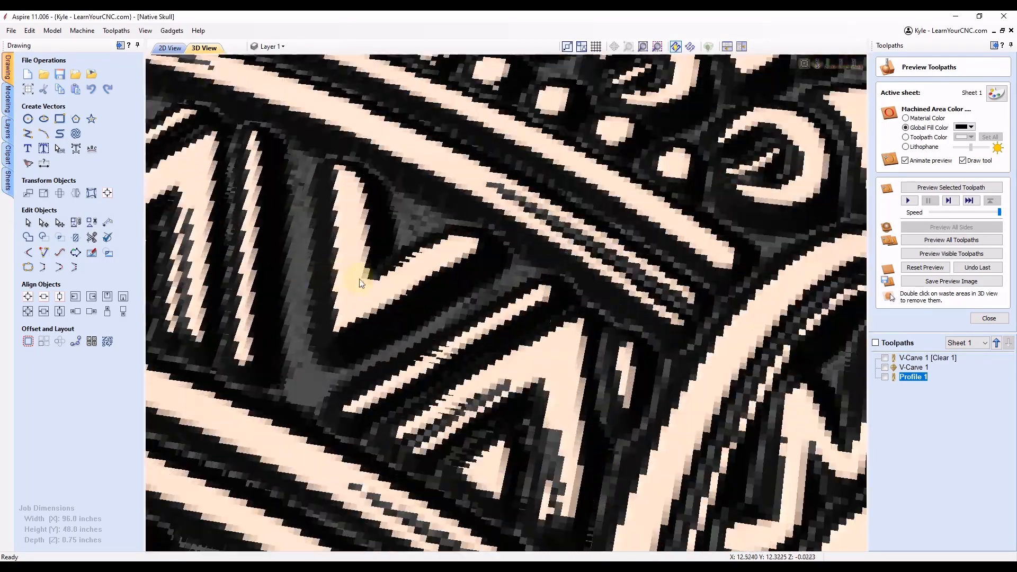
scroll(575, 296, "up", 2)
scroll(574, 296, "up", 2)
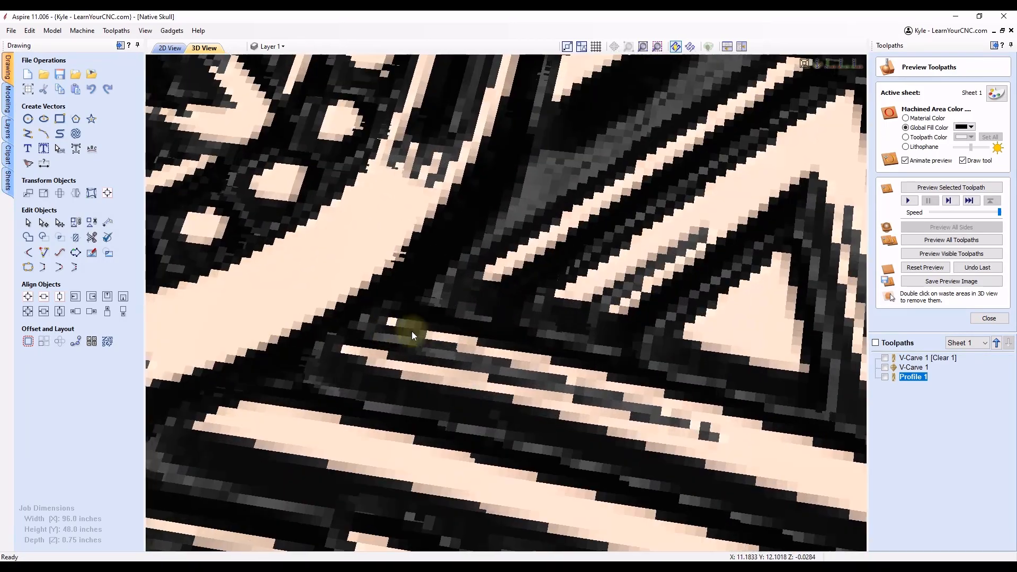
middle_click_drag(412, 332, 598, 320)
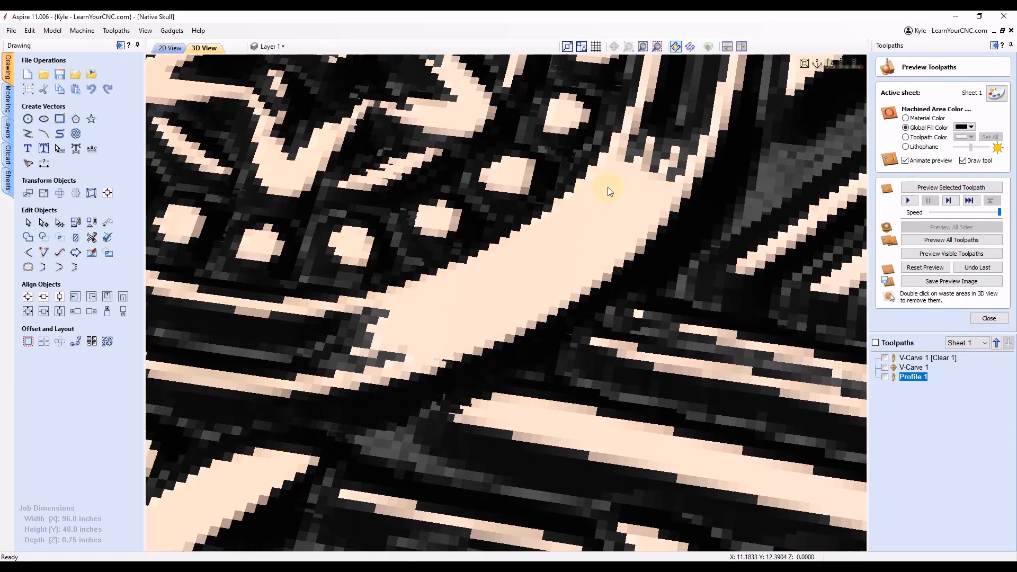
scroll(414, 285, "down", 8)
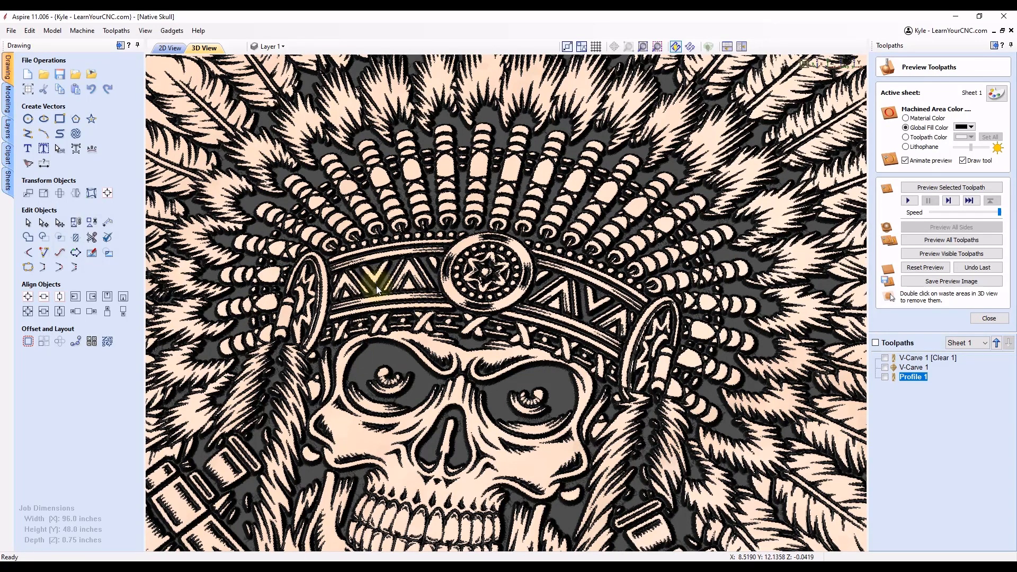
scroll(342, 290, "down", 3)
scroll(452, 263, "down", 8)
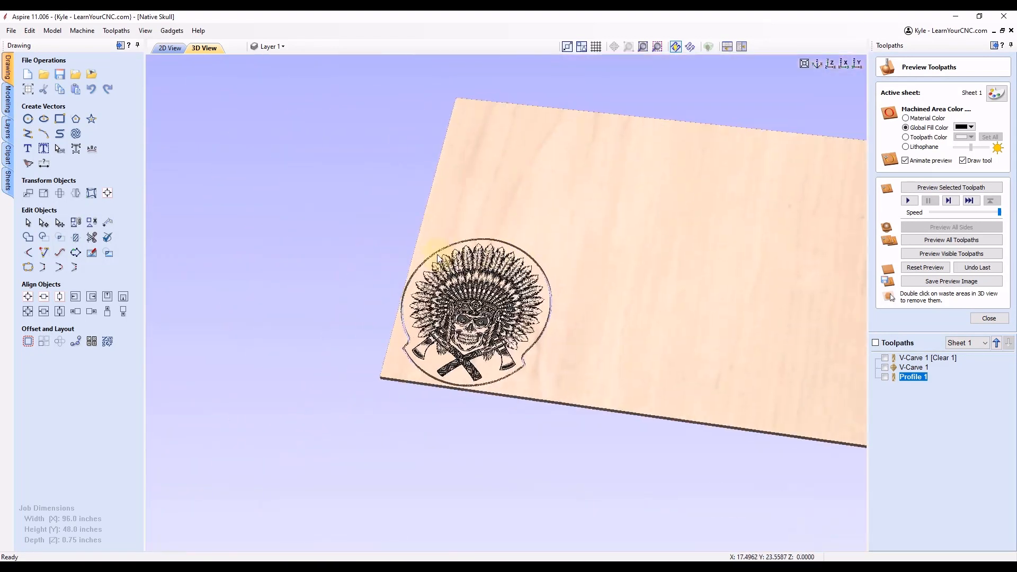
middle_click_drag(428, 354, 295, 376)
scroll(296, 377, "down", 1)
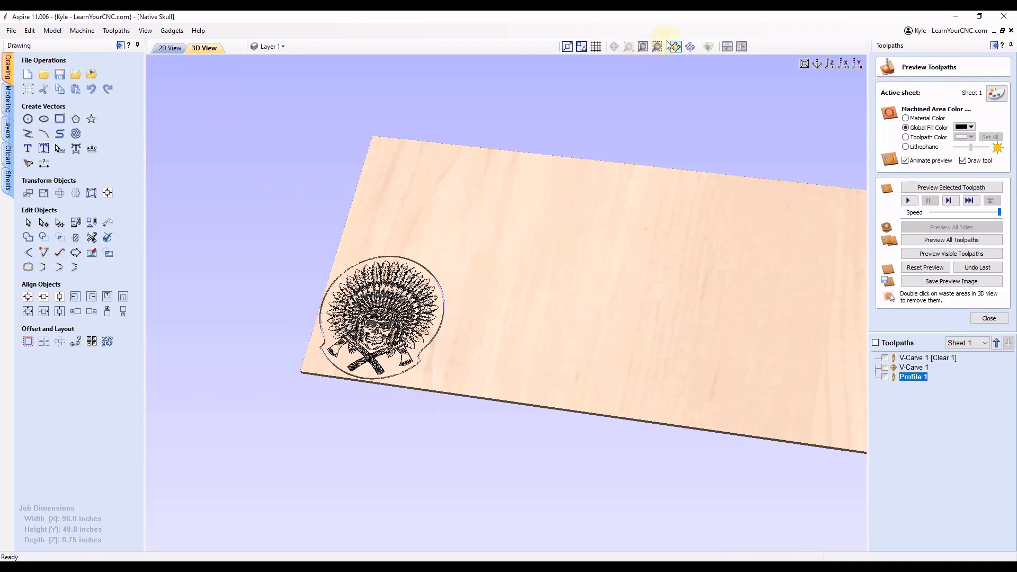
Step: Show the 2D and 3D views side by side and examine the headdress detail in the 3D preview
left_click(742, 47)
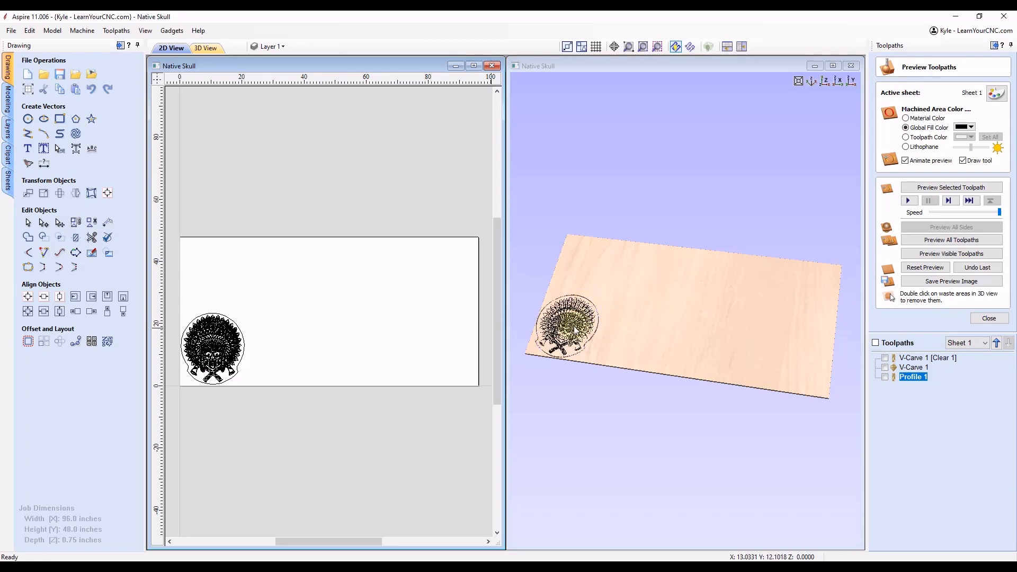
scroll(574, 330, "up", 3)
middle_click_drag(574, 330, 736, 341)
scroll(733, 329, "up", 7)
middle_click_drag(731, 386, 535, 222)
scroll(485, 193, "up", 1)
scroll(689, 296, "up", 4)
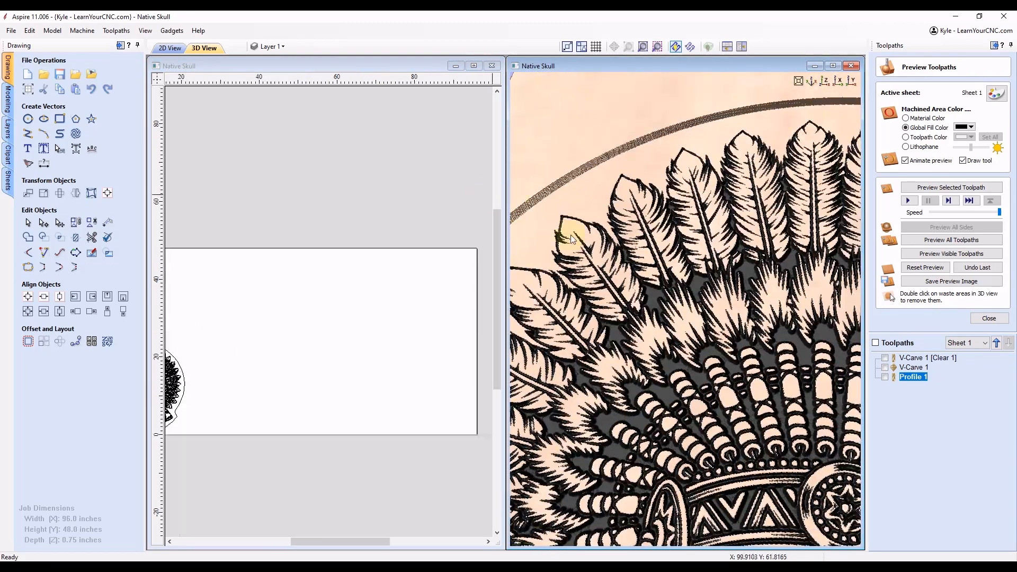
middle_click_drag(709, 409, 597, 177)
scroll(676, 314, "up", 4)
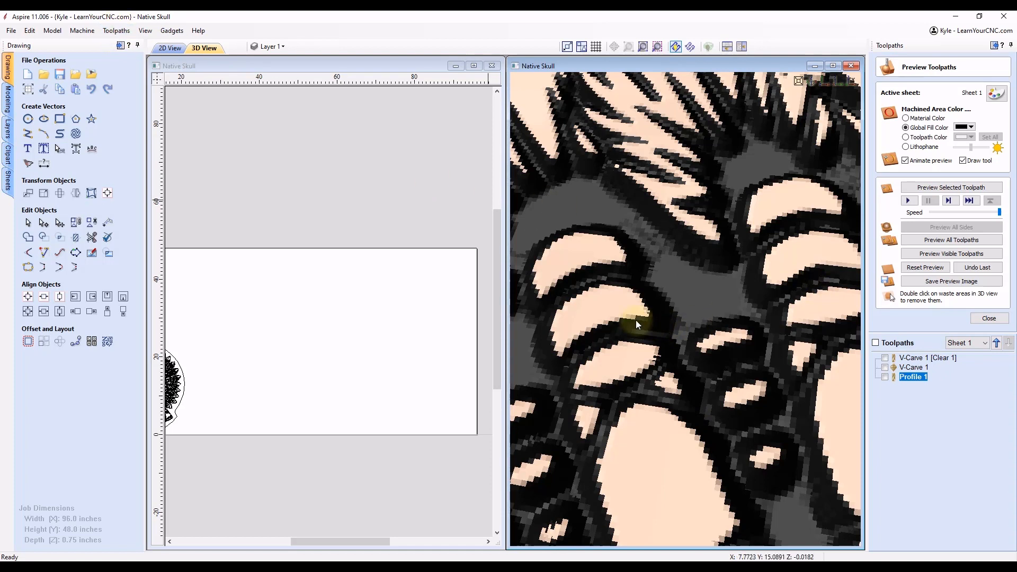
right_click_drag(628, 304, 596, 333)
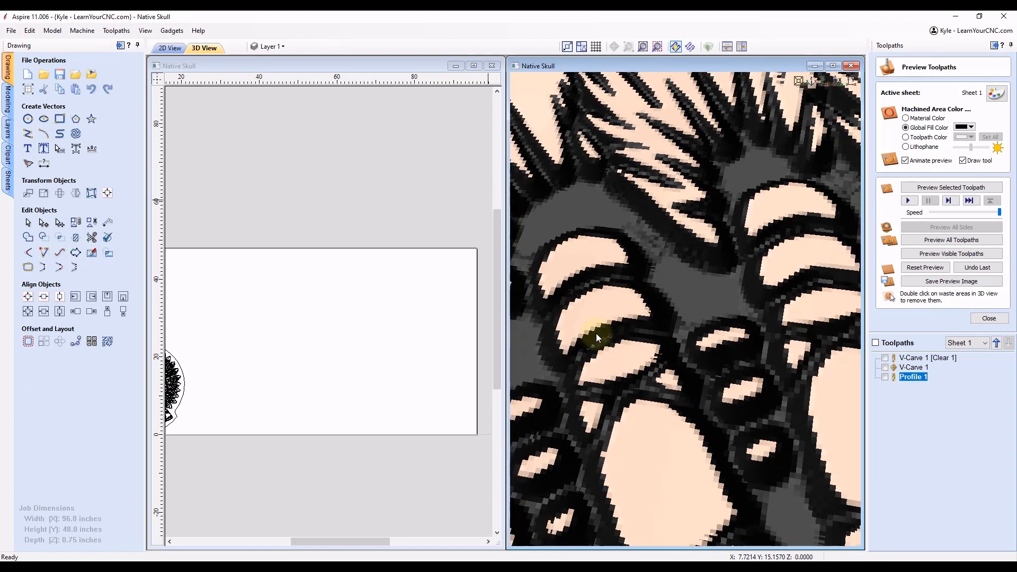
Step: Set the job size to 21 inches wide and 24 inches high so the sheet closely fits the design
scroll(318, 328, "down", 3)
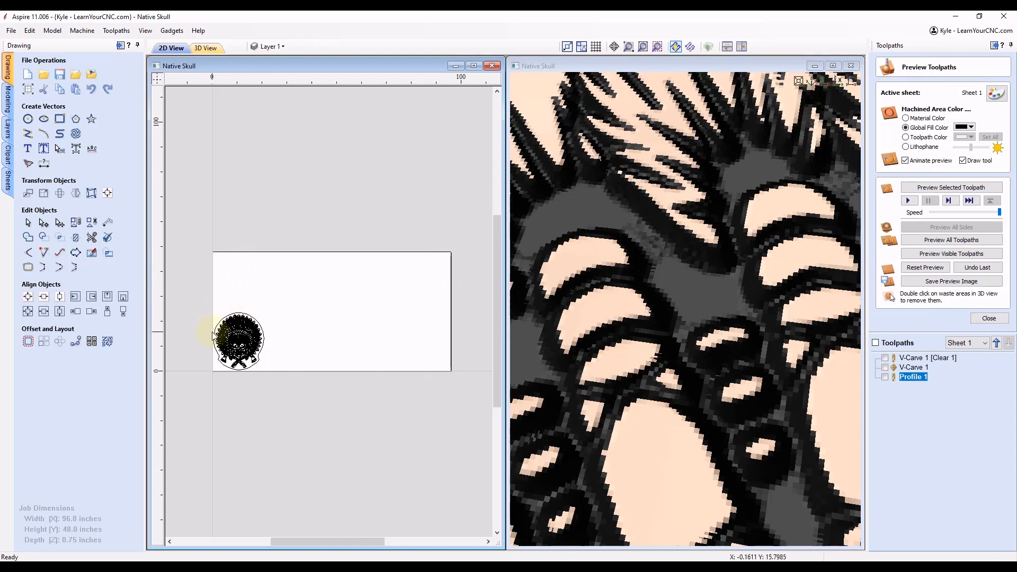
scroll(213, 335, "up", 1)
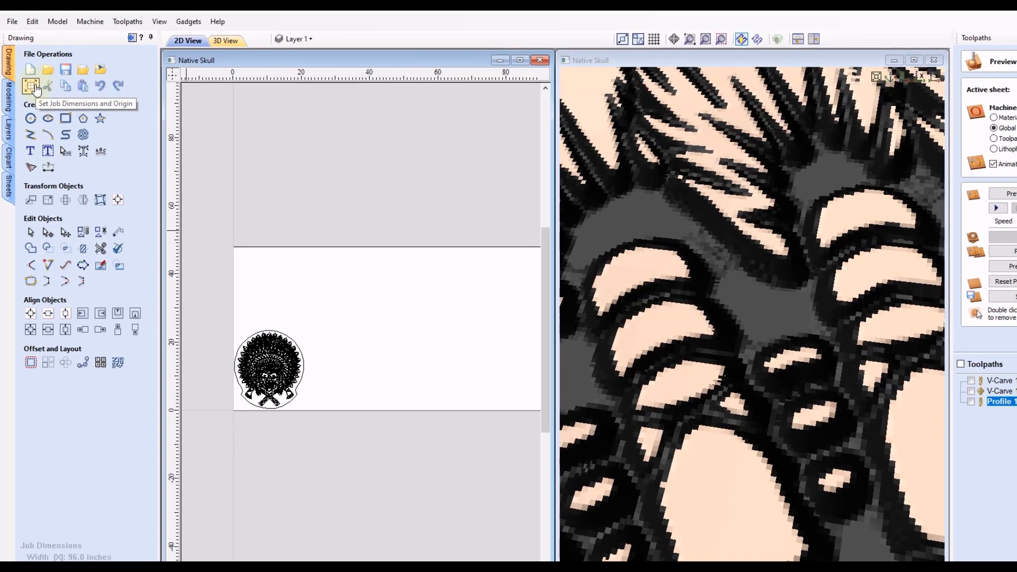
left_click(29, 90)
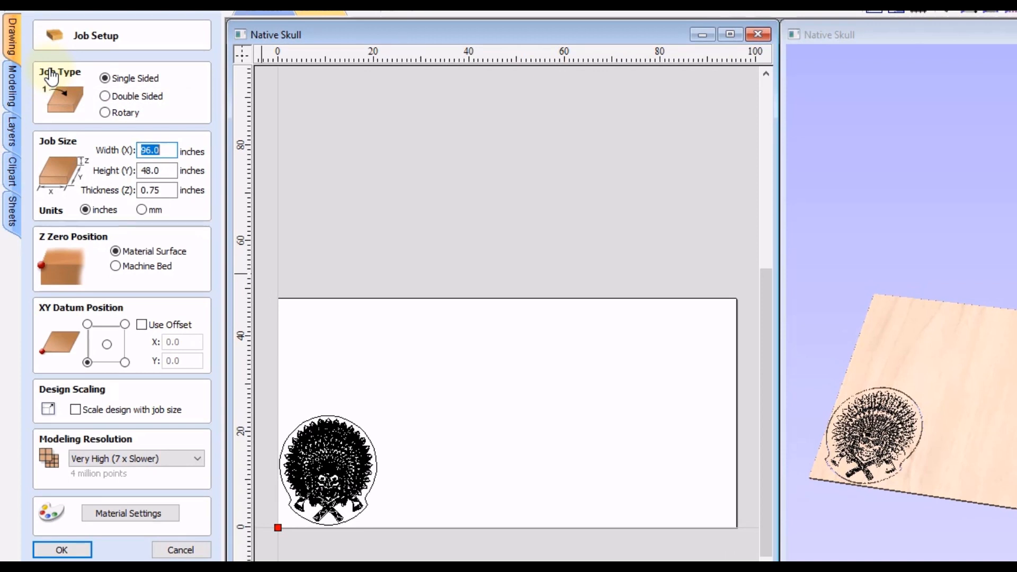
left_click_drag(165, 171, 130, 173)
type("24")
key("Return")
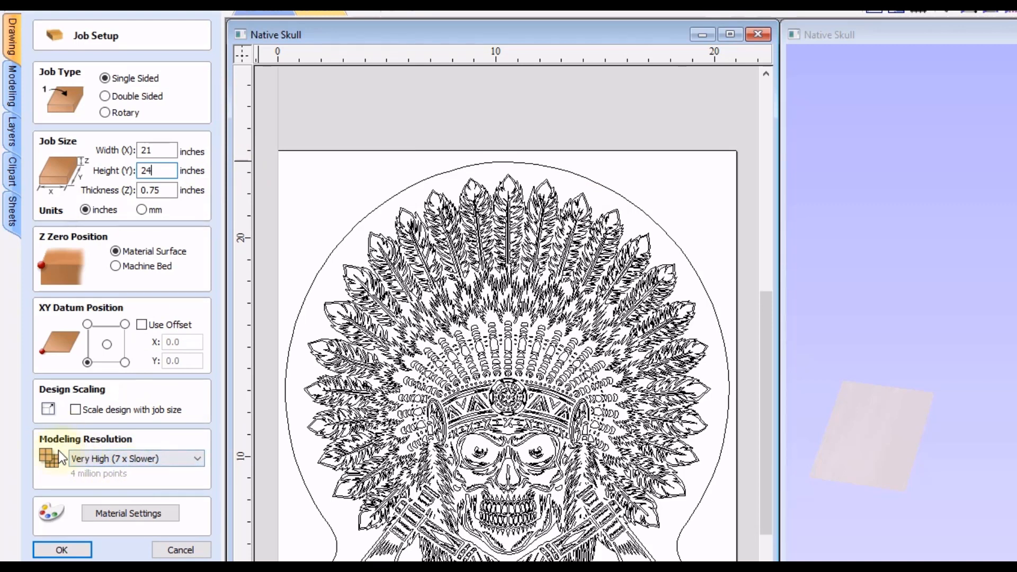
Step: Review the modeling resolution options, keep Very High (7 x Slower), and apply the job setup
left_click(84, 443)
left_click(123, 459)
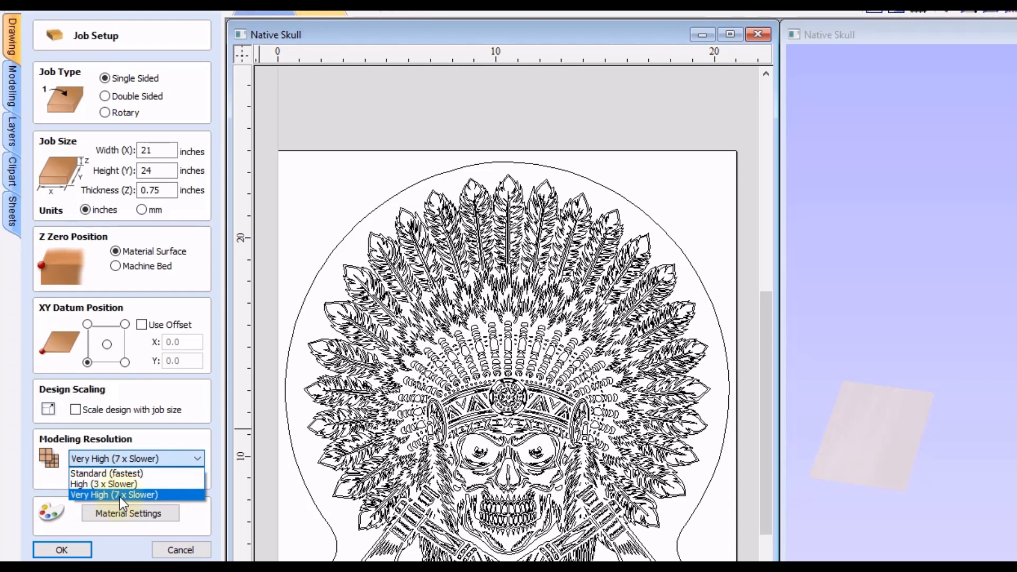
left_click(189, 431)
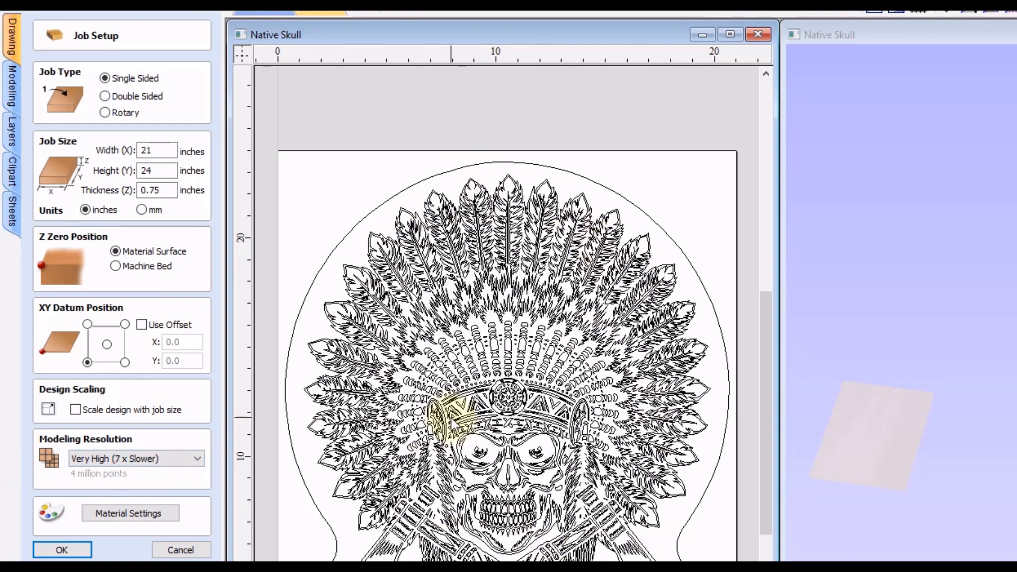
left_click(51, 551)
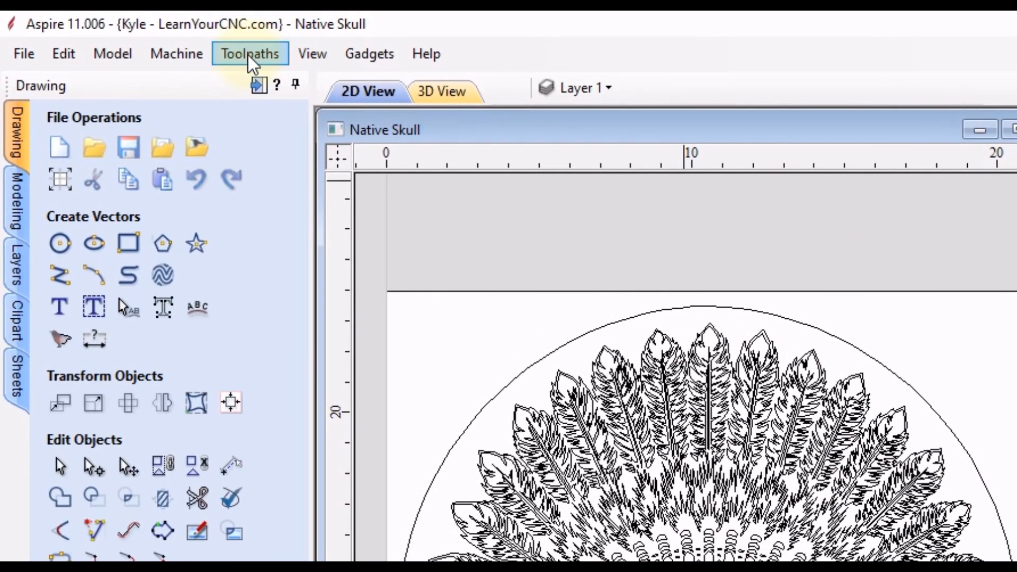
Step: Set the preview simulation quality to Standard and preview all toolpaths on the resized job
left_click(248, 55)
mouse_move(273, 153)
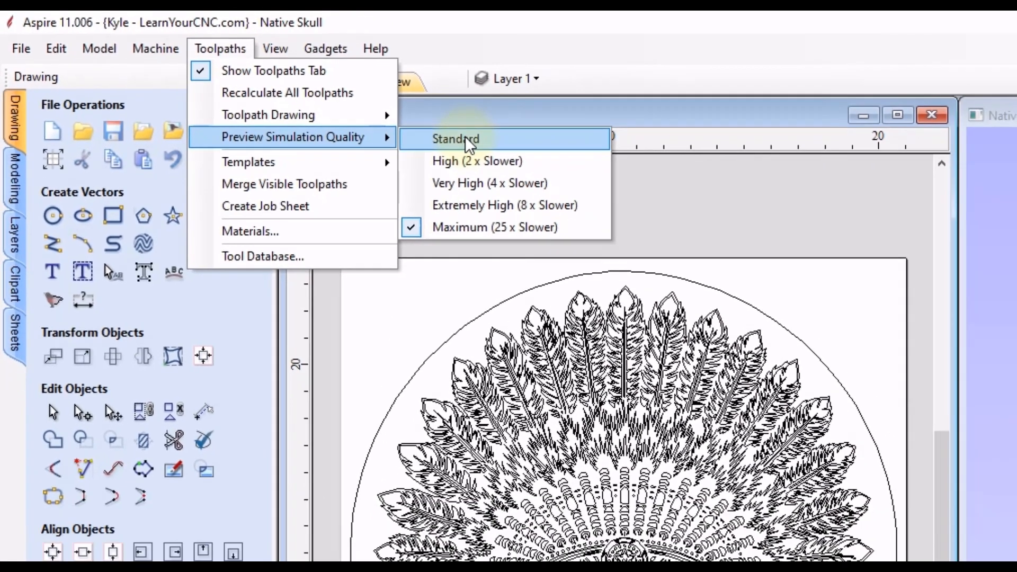
left_click(522, 156)
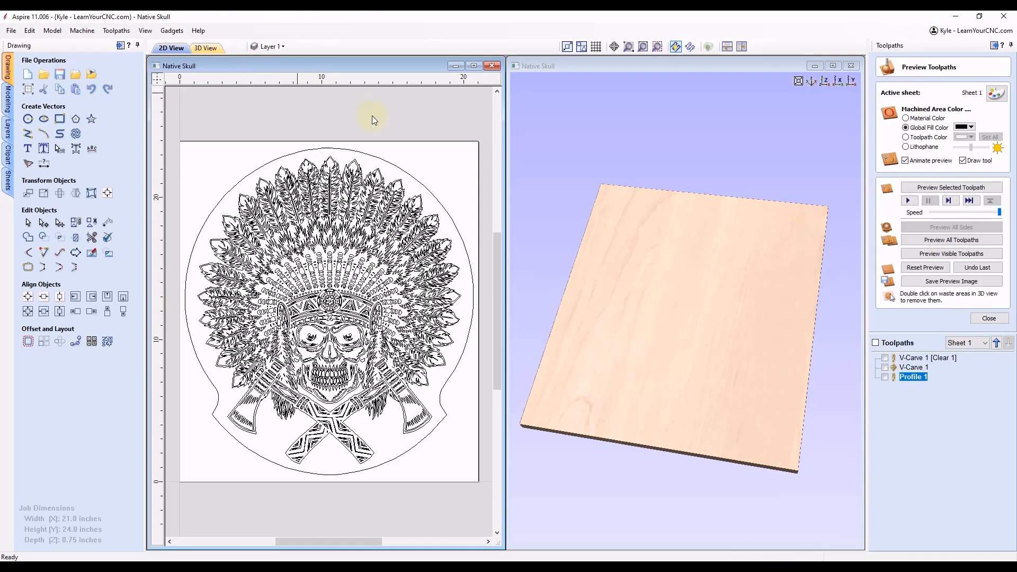
left_click(920, 241)
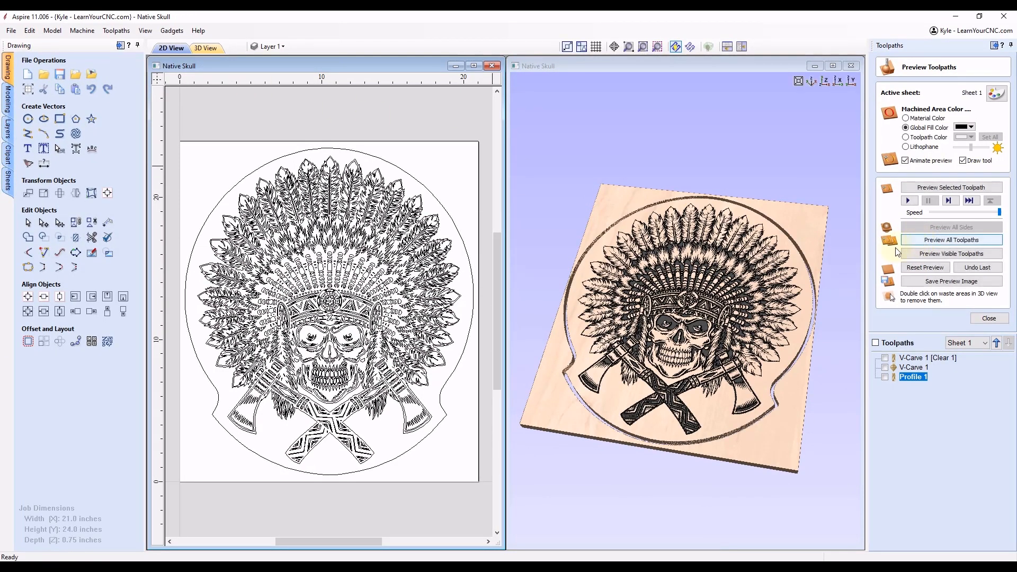
Step: Maximize the 3D view and examine the carving detail of the headband and feathers in the new preview
left_click(833, 65)
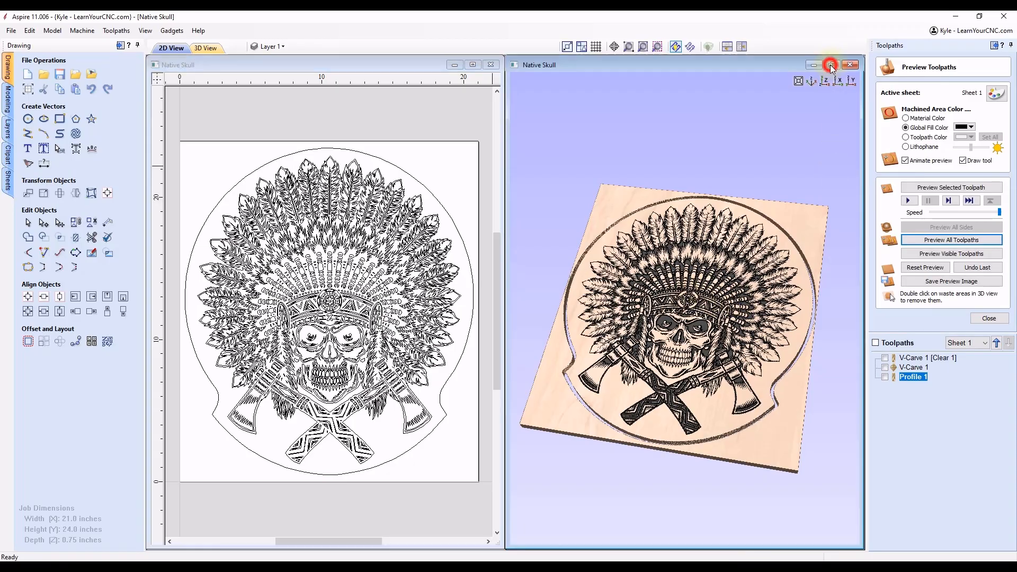
scroll(502, 288, "up", 10)
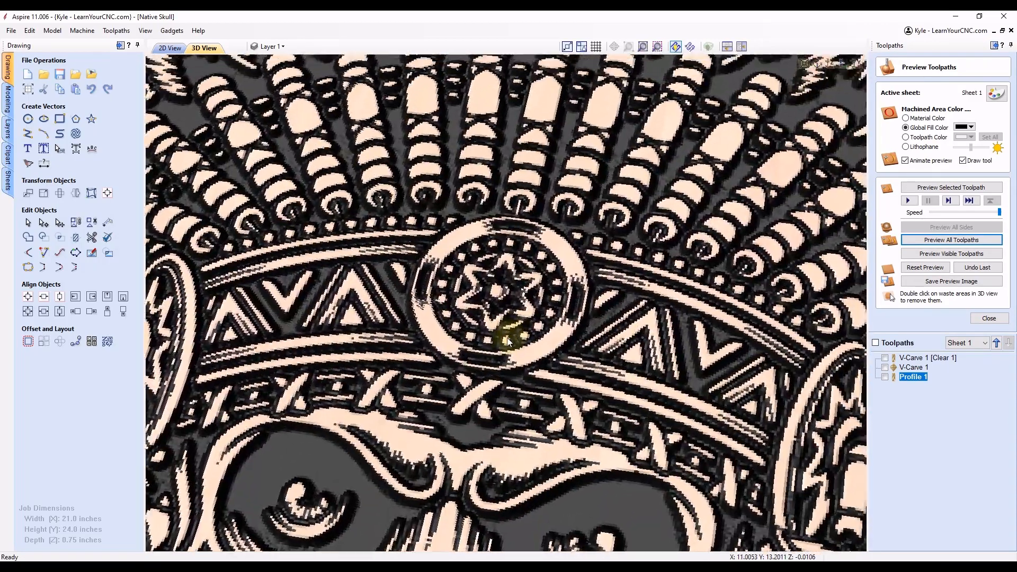
middle_click_drag(507, 338, 477, 397)
middle_click_drag(523, 241, 511, 302)
scroll(509, 301, "down", 3)
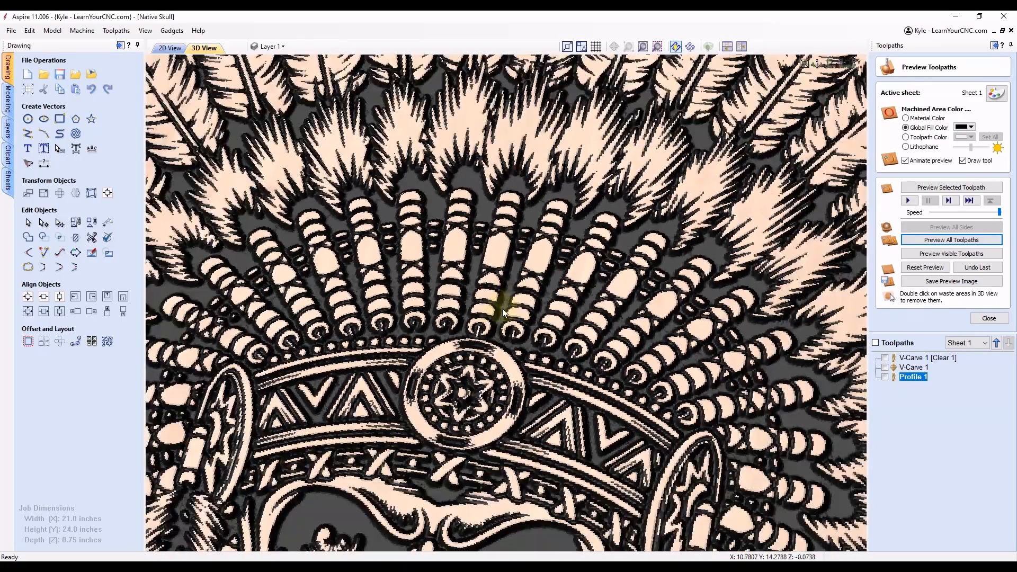
scroll(416, 264, "down", 3)
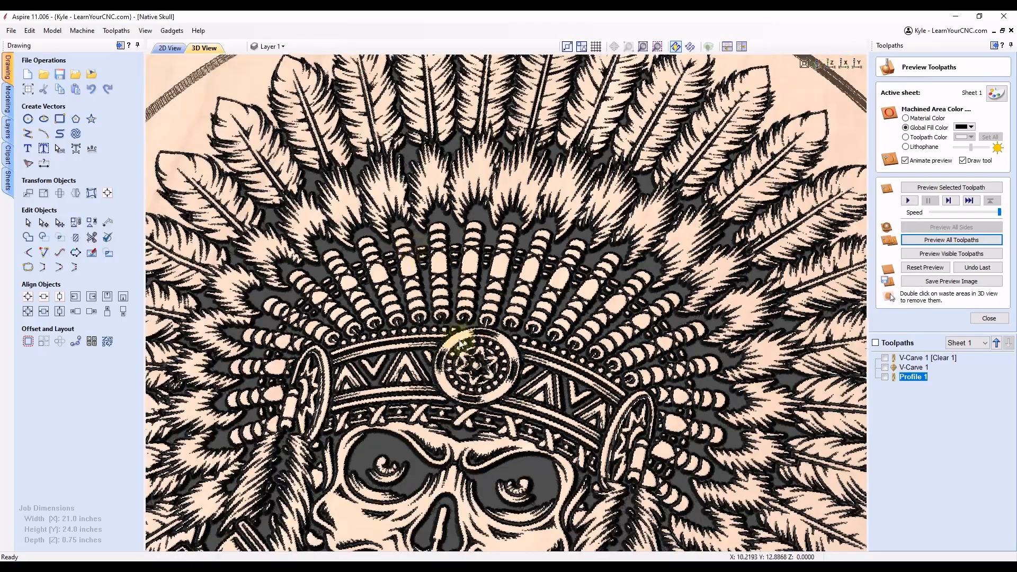
middle_click_drag(457, 341, 378, 202)
scroll(336, 295, "down", 4)
left_click_drag(307, 317, 648, 152)
left_click_drag(451, 327, 380, 398)
scroll(489, 283, "up", 3)
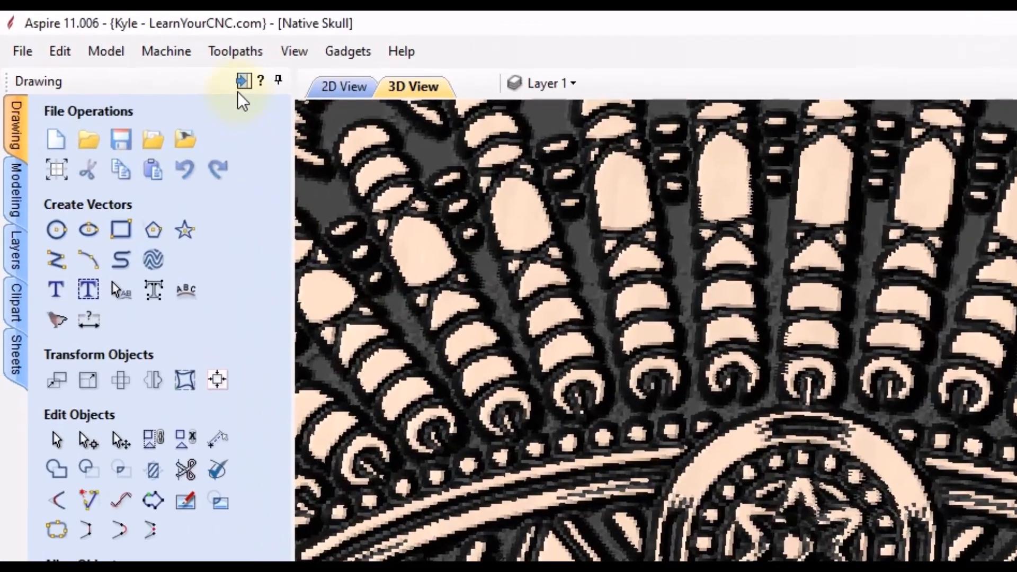
Step: Set the preview simulation quality to Maximum (25 x Slower)
left_click(111, 31)
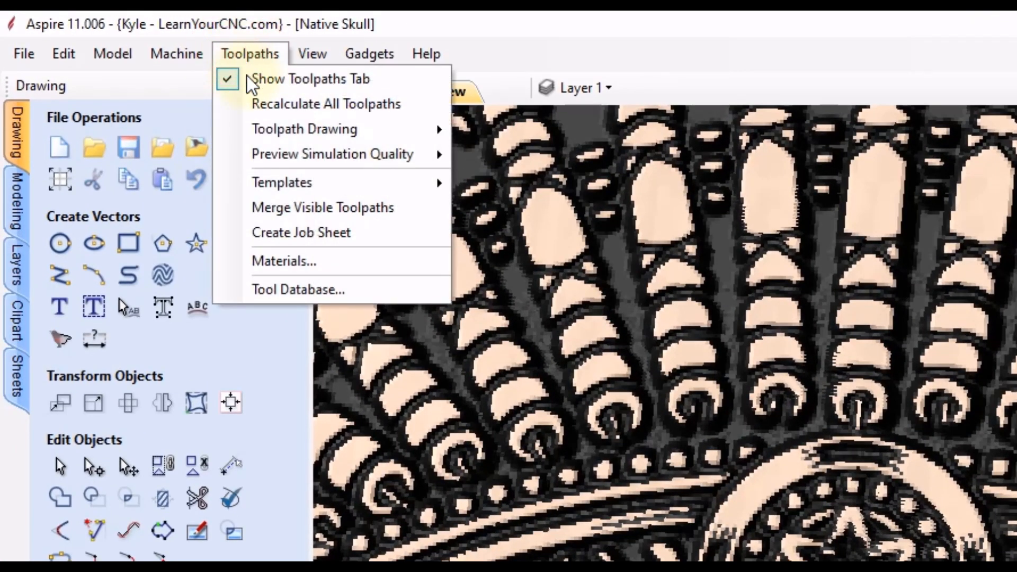
mouse_move(287, 152)
left_click(534, 254)
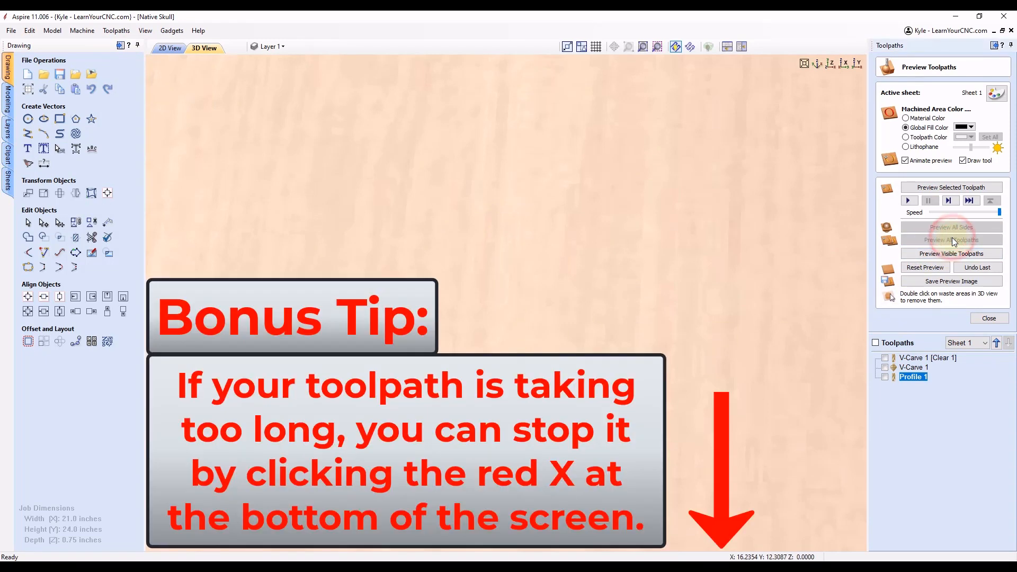
Step: Preview all toolpaths at the current simulation quality and inspect the carved headband, eyes and feathers up close
left_click(953, 240)
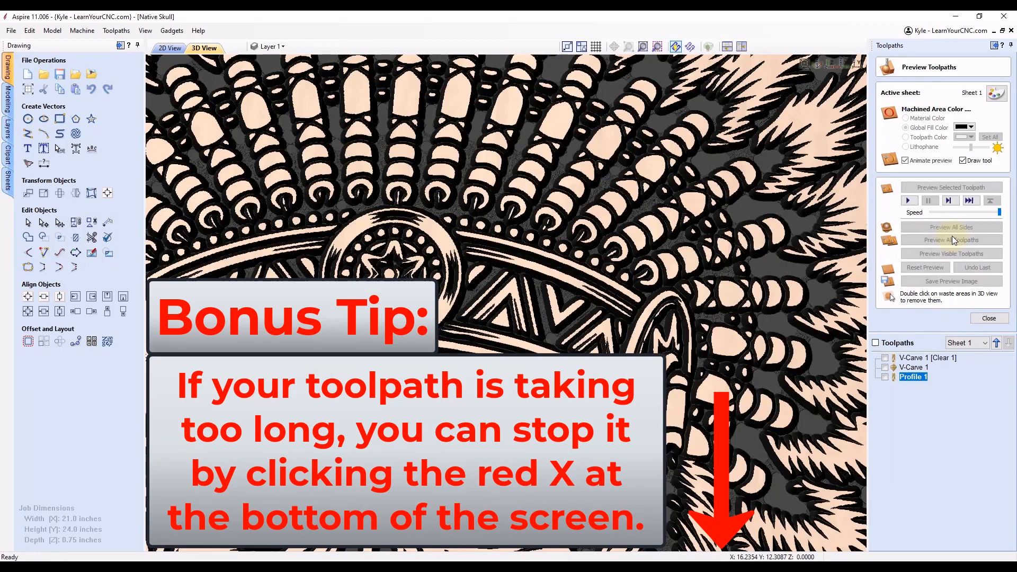
left_click_drag(448, 459, 592, 301)
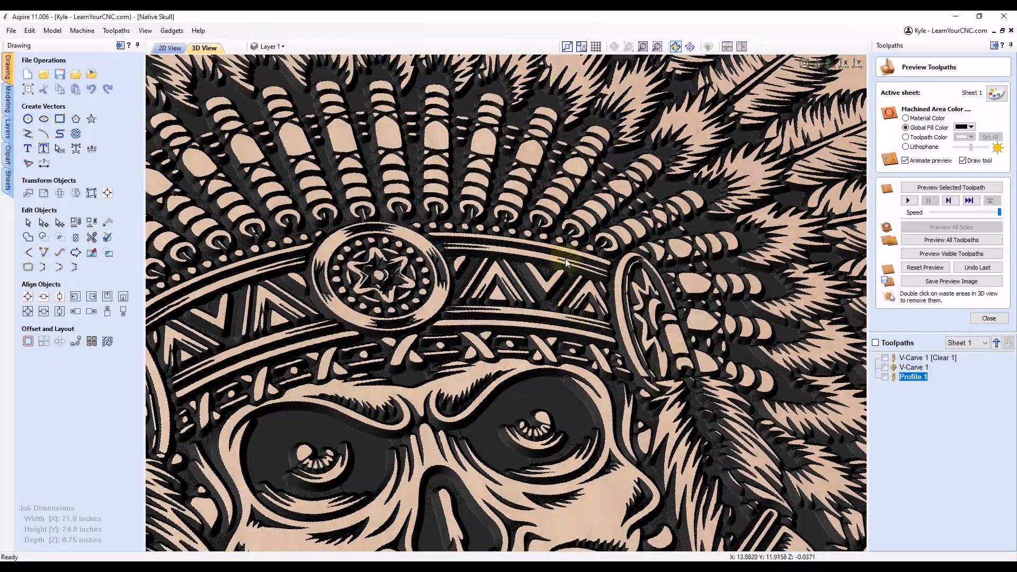
scroll(591, 338, "up", 6)
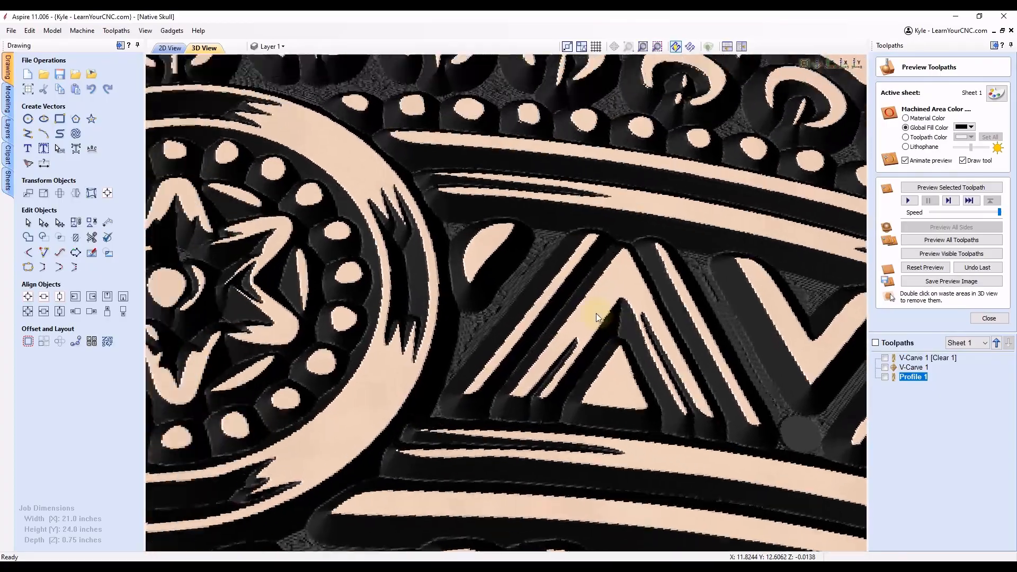
left_click_drag(596, 313, 503, 358)
scroll(501, 348, "down", 8)
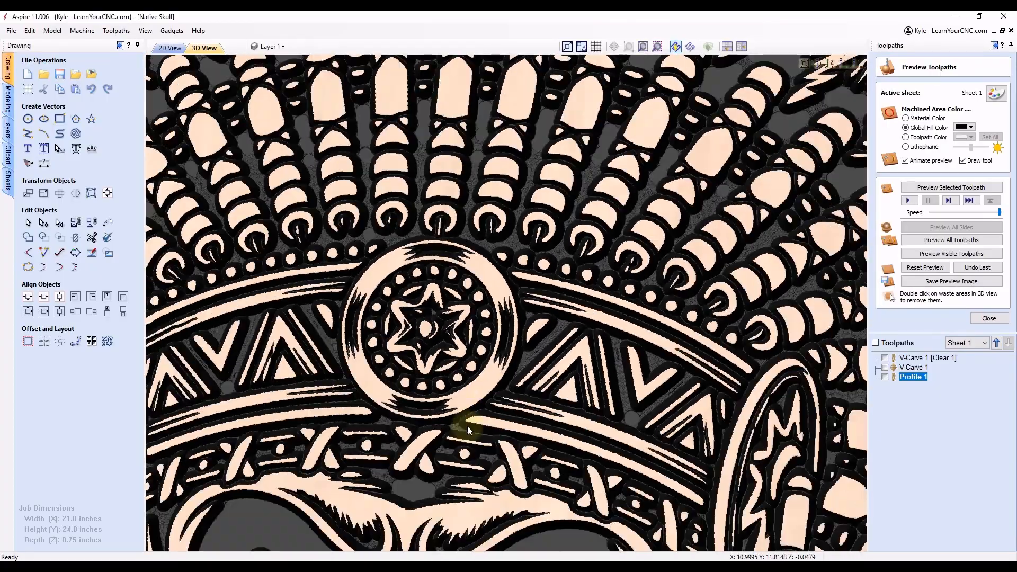
scroll(470, 424, "down", 10)
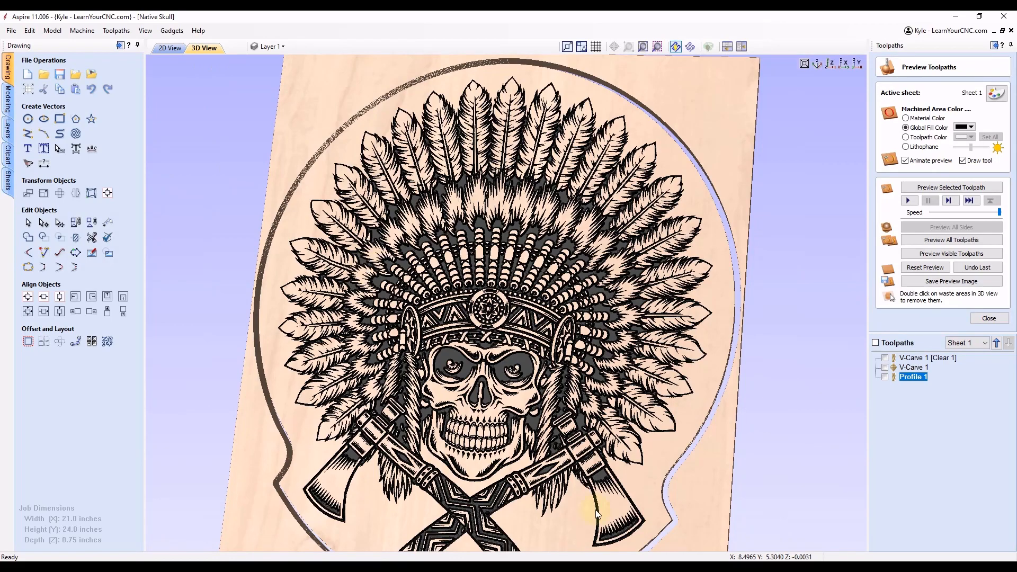
scroll(539, 312, "down", 2)
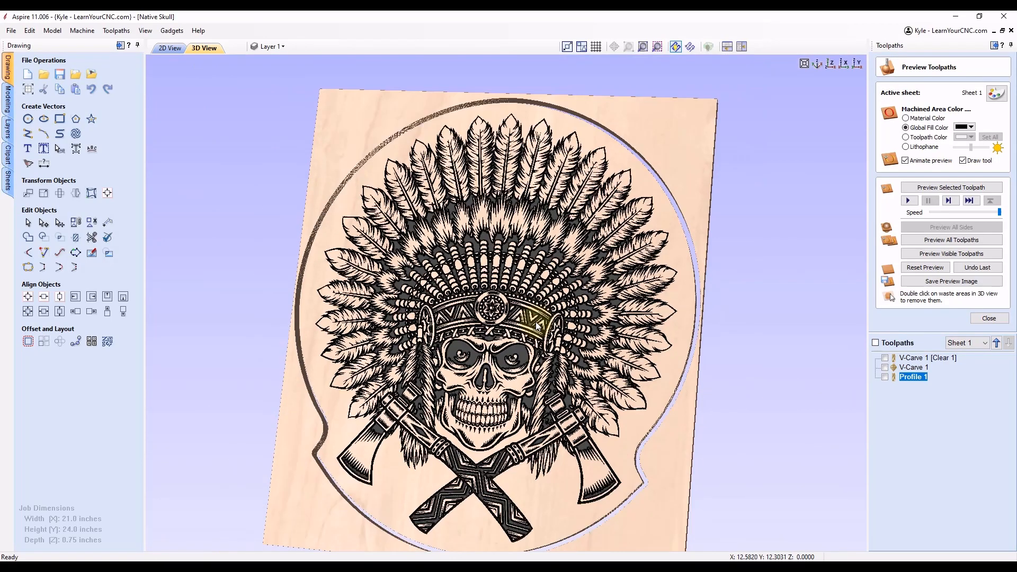
Step: Remove the waste material around the profile cut-out and show the whole finished plaque straight from above in 3D
double_click(669, 120)
left_click_drag(540, 295, 476, 364)
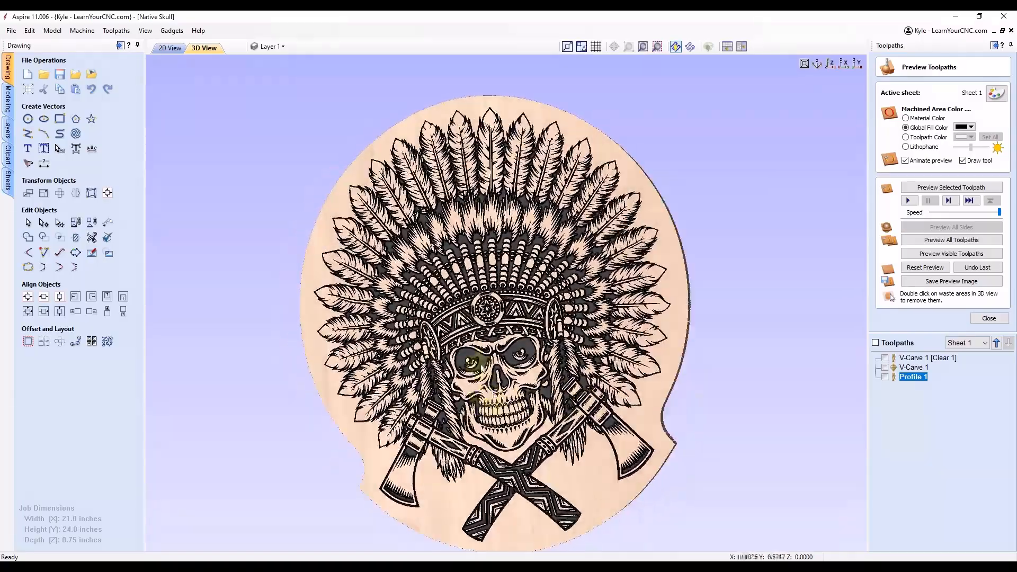
scroll(476, 364, "up", 2)
middle_click_drag(476, 363, 407, 235)
left_click_drag(470, 238, 525, 316)
middle_click_drag(524, 315, 583, 379)
scroll(577, 370, "down", 1)
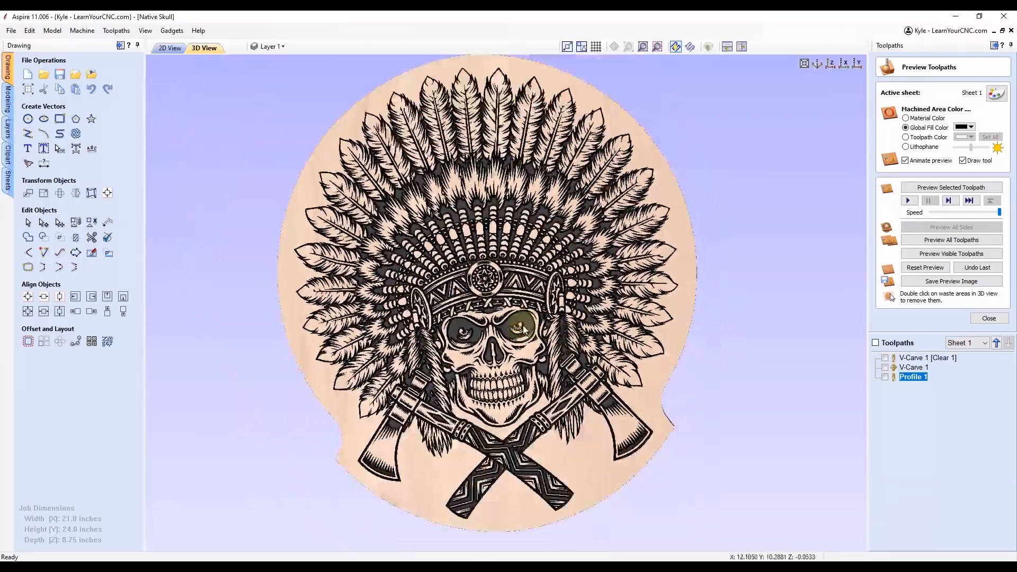
left_click(831, 64)
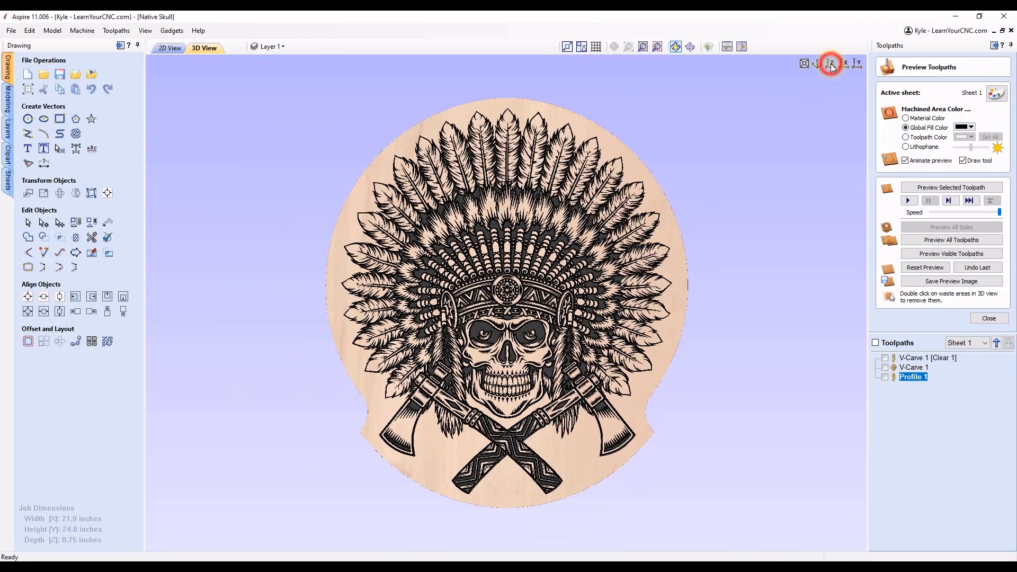
left_click(804, 64)
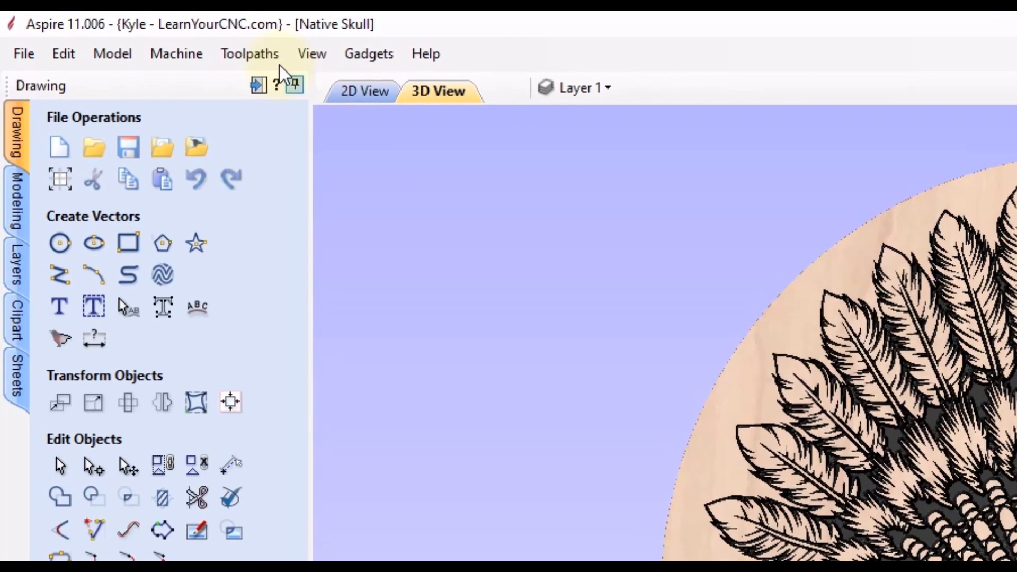
Step: Review the available preview simulation quality options for the toolpaths
left_click(123, 32)
mouse_move(280, 155)
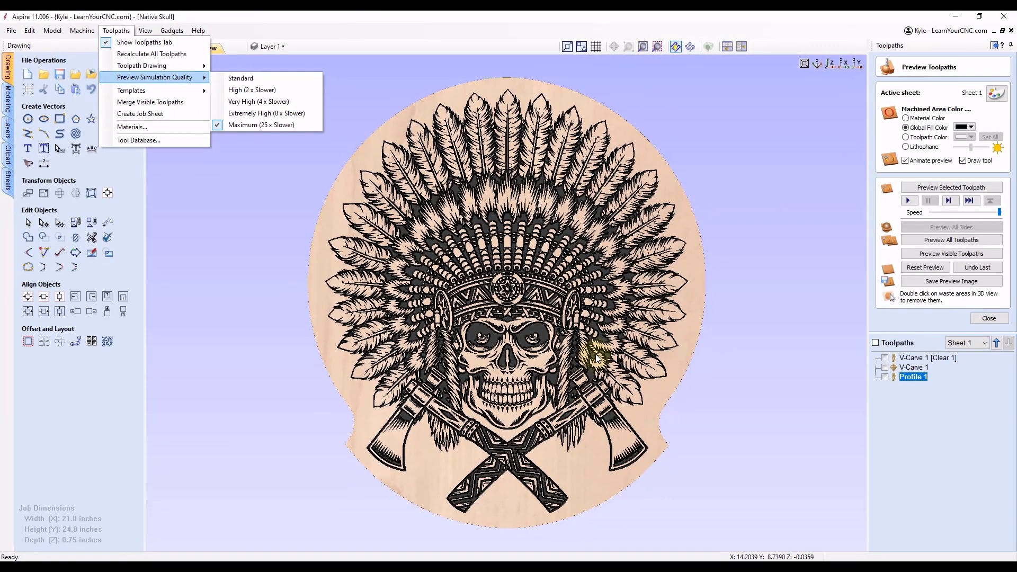
left_click(303, 258)
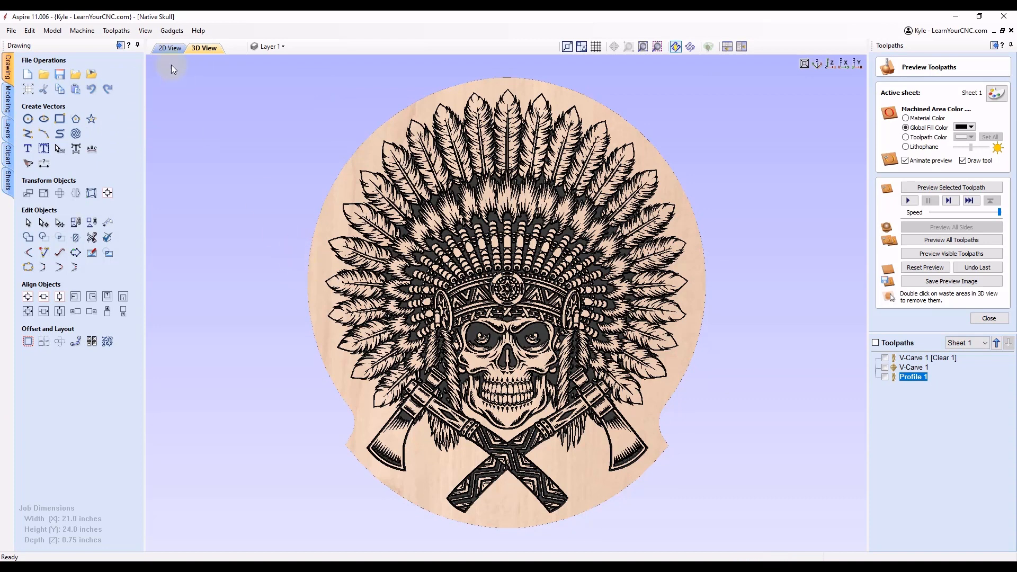
Step: Compare the design's position on the material in the 2D layout with the 3D preview
left_click(170, 48)
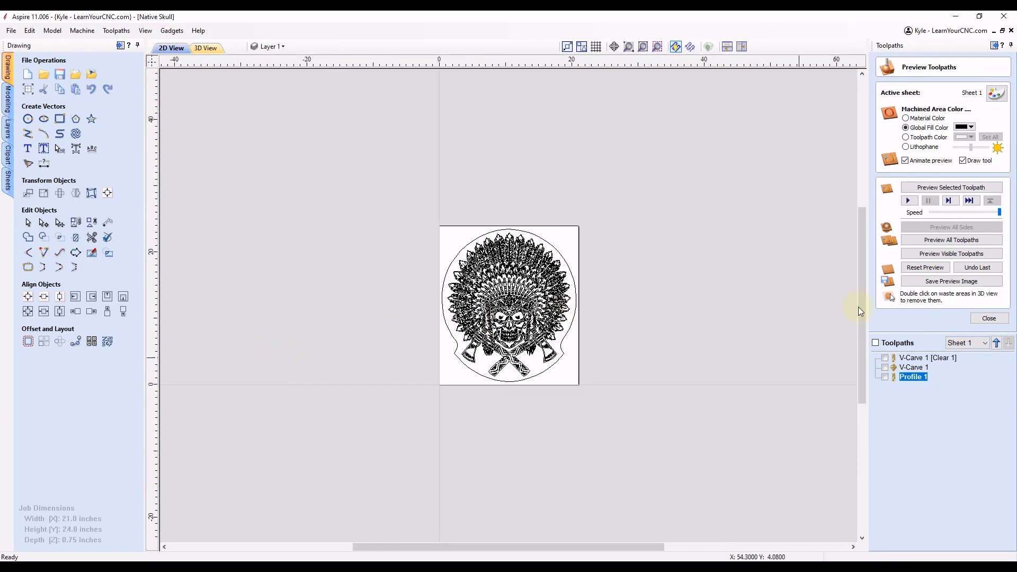
scroll(574, 256, "up", 2)
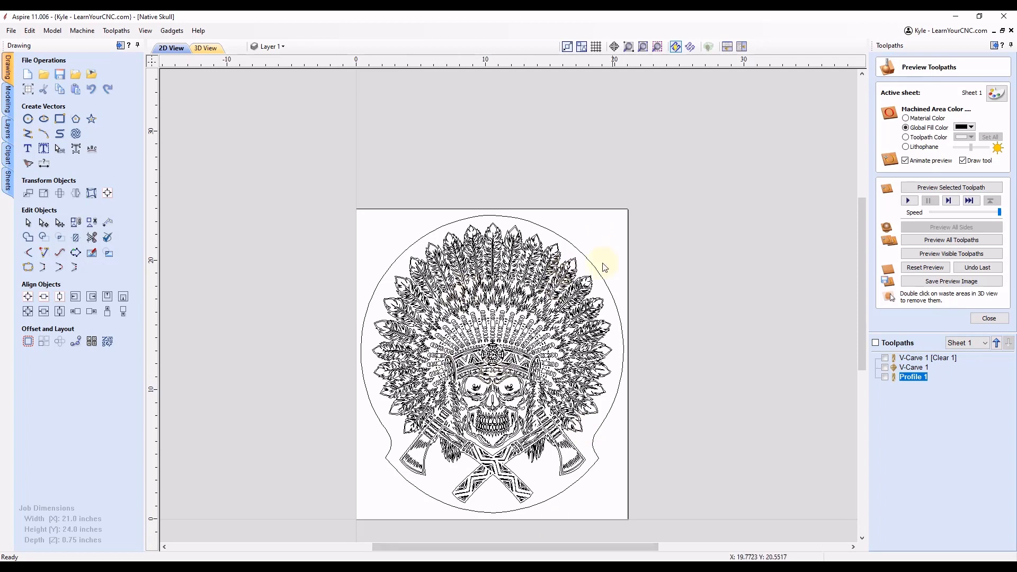
mouse_move(603, 268)
middle_mouse_down()
mouse_move(518, 256)
mouse_move(523, 243)
middle_mouse_up()
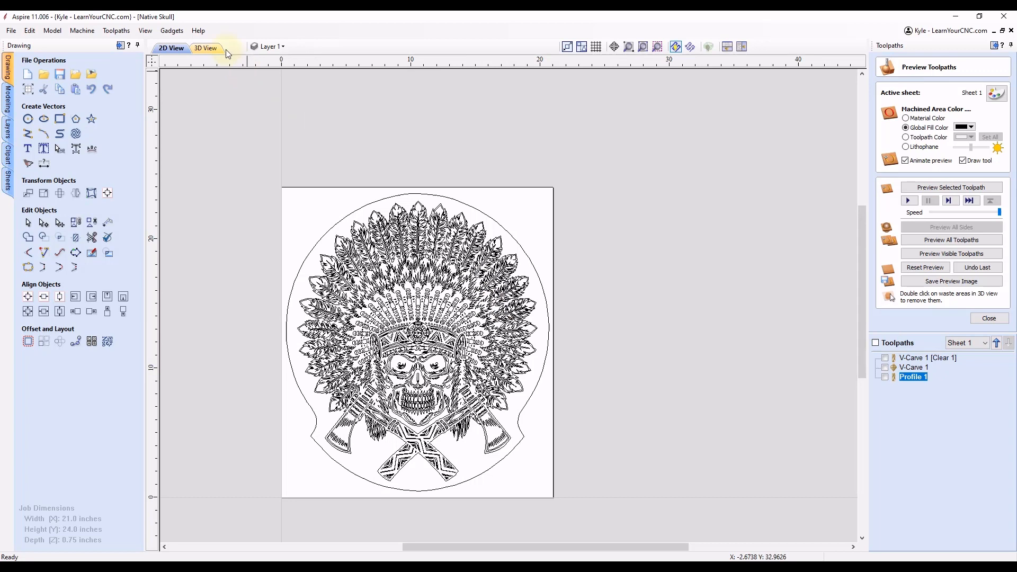
left_click(209, 47)
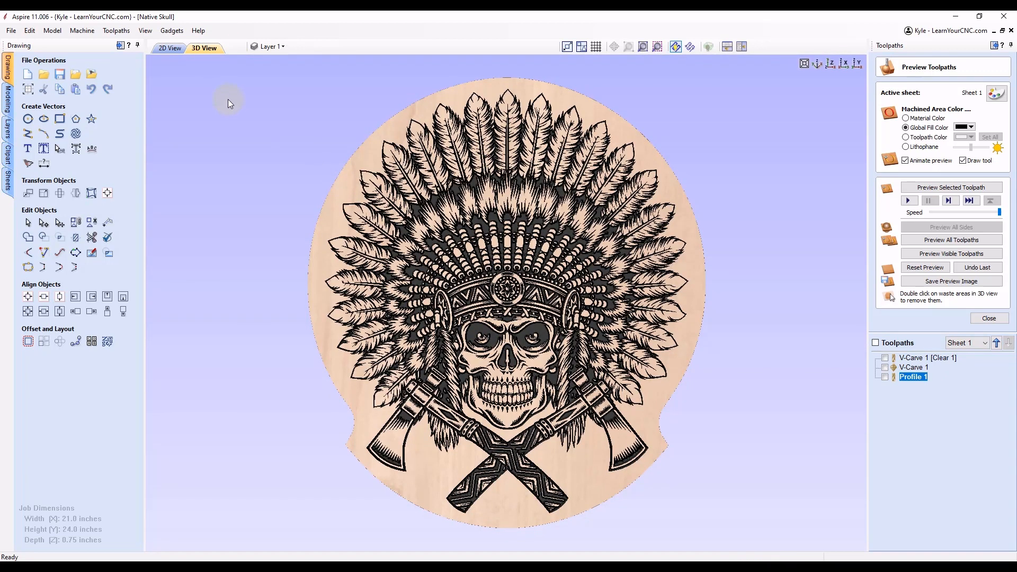
Step: Return to the 2D layout and add a second sheet to the job
left_click(170, 47)
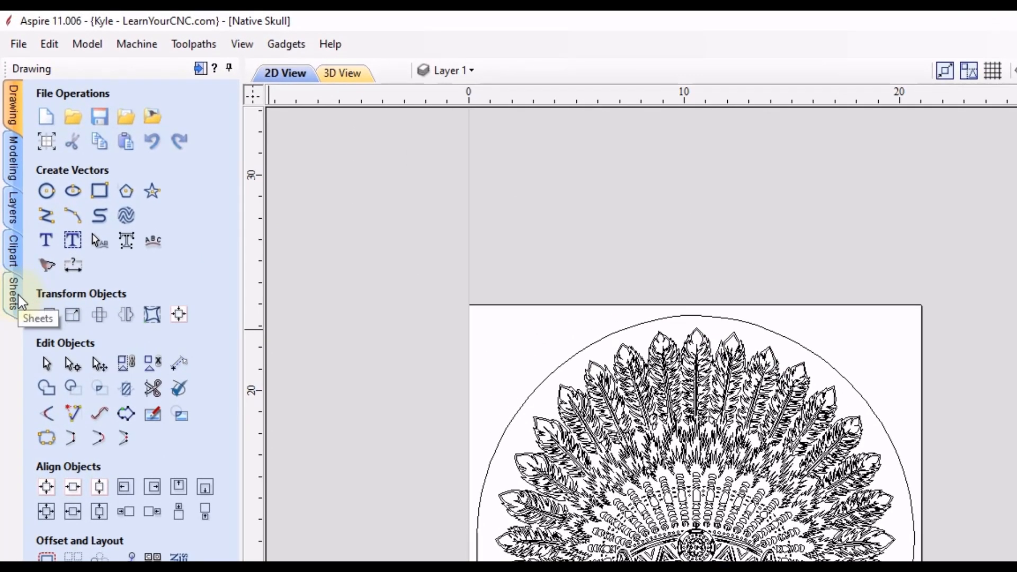
left_click(16, 296)
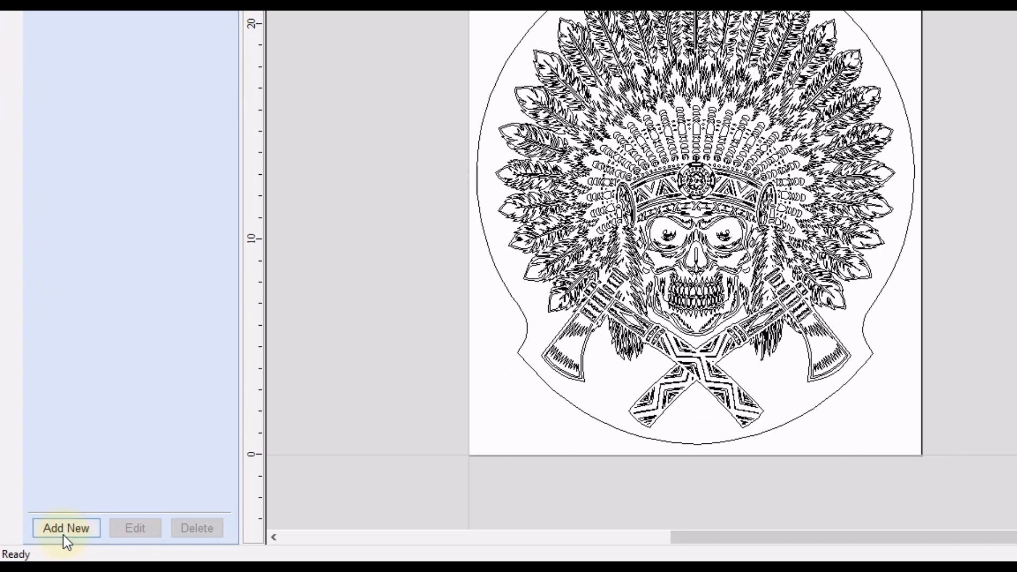
left_click(65, 529)
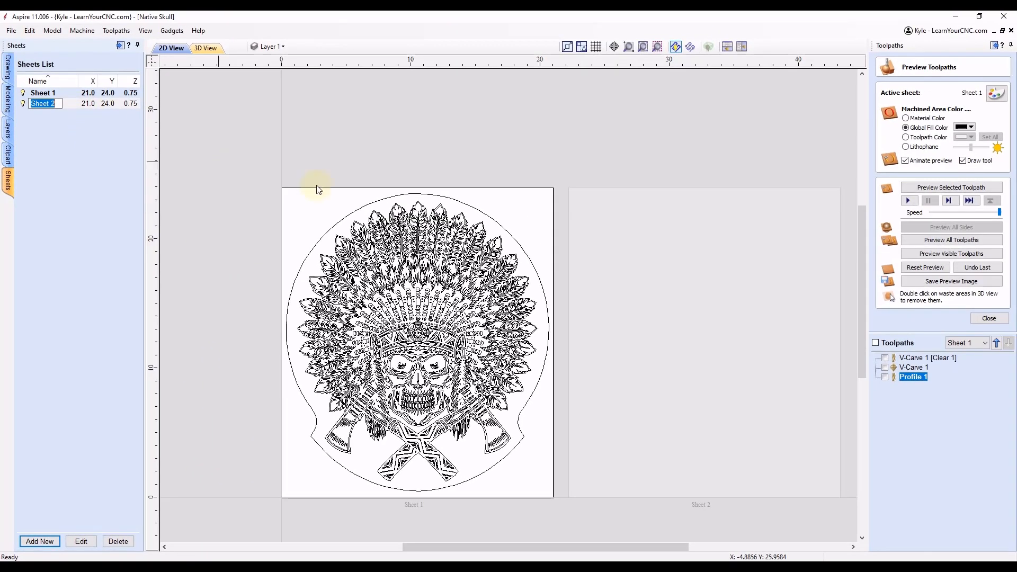